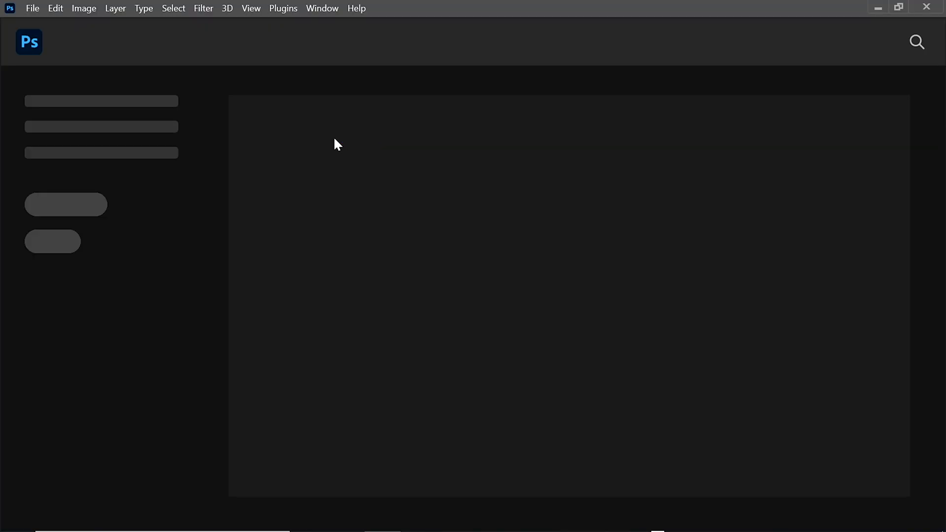
- Leave the Photoshop home screen via the Ps logo to reach the empty workspace
click(30, 41)
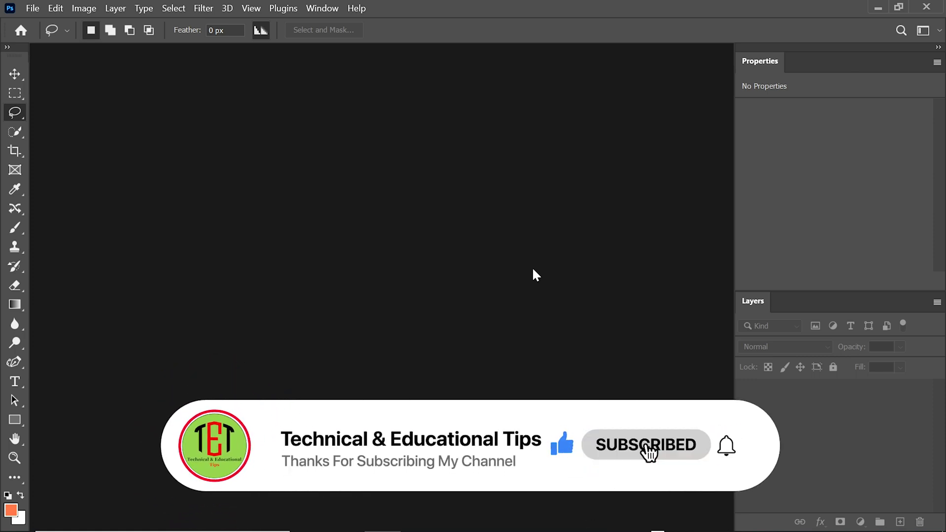
- Open Change Name & Password.png from the cv folder with File > Open
click(31, 9)
click(50, 35)
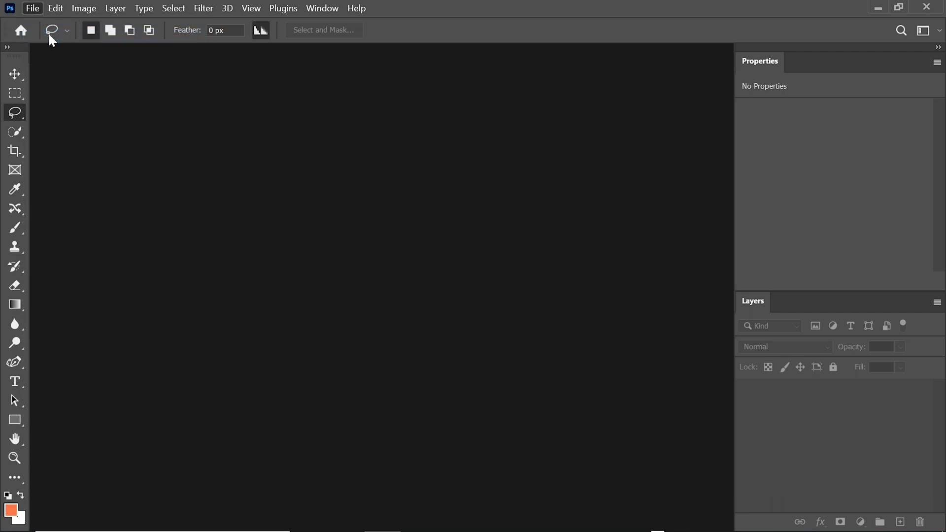
drag(543, 133, 554, 226)
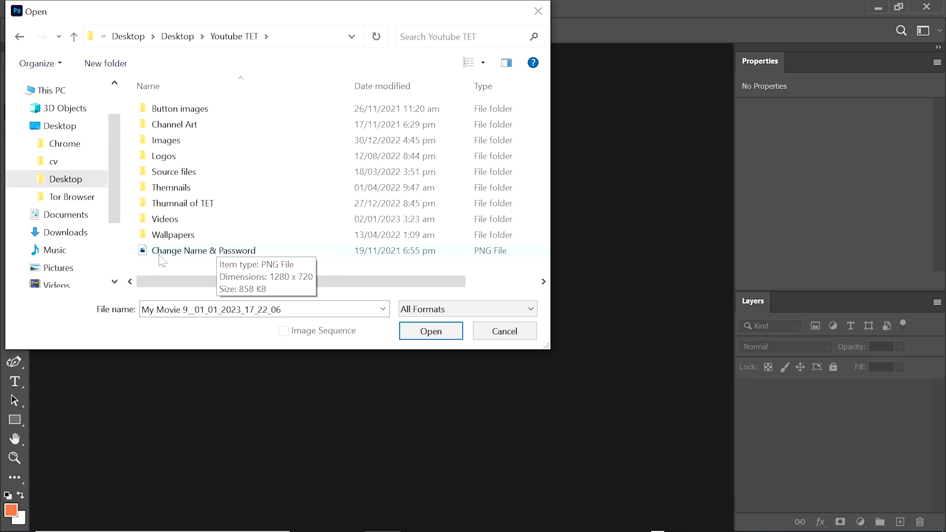
double_click(191, 250)
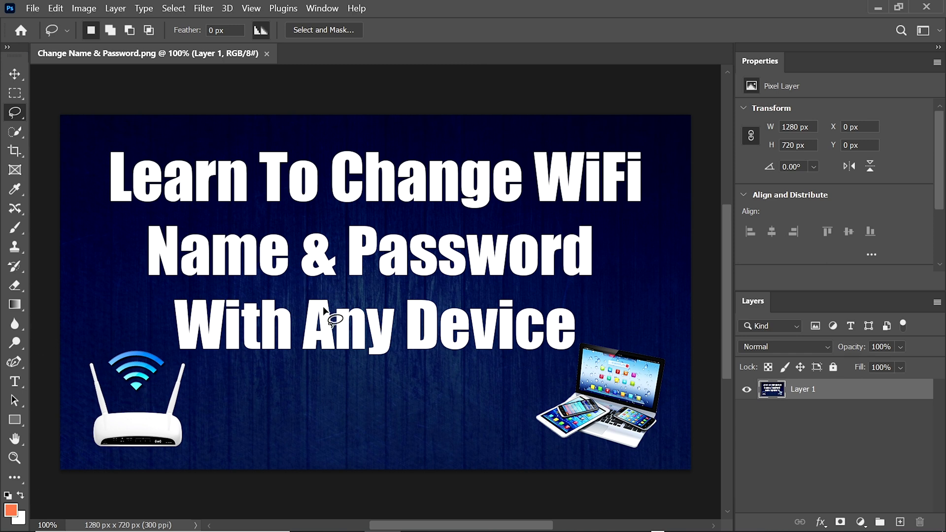
key(v)
click(203, 8)
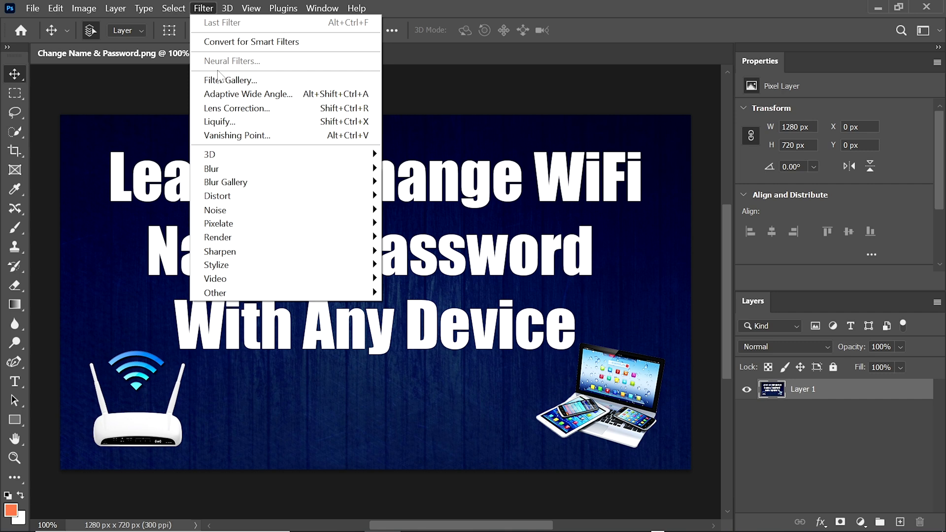
- Sign in through Help > Sign In, pasting the account password, to reach identity verification
click(360, 8)
click(359, 9)
click(389, 152)
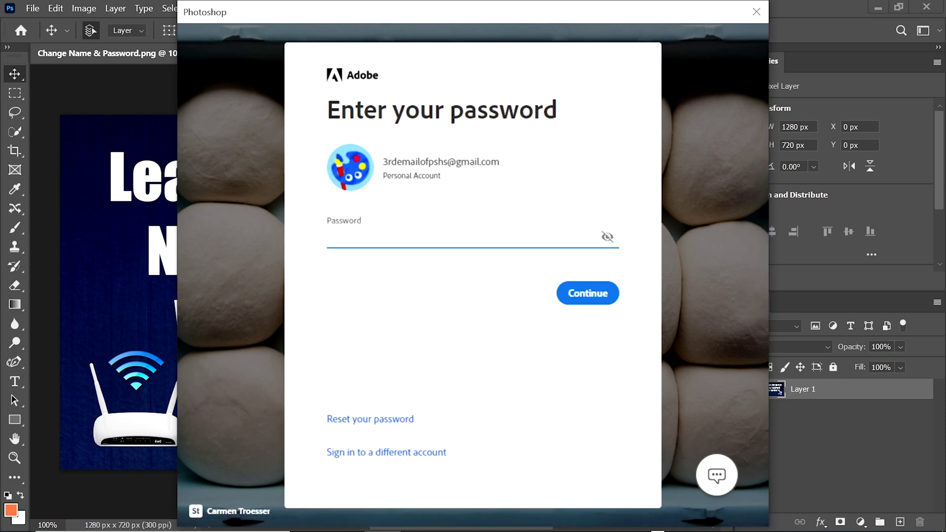
key(ctrl+v)
click(581, 301)
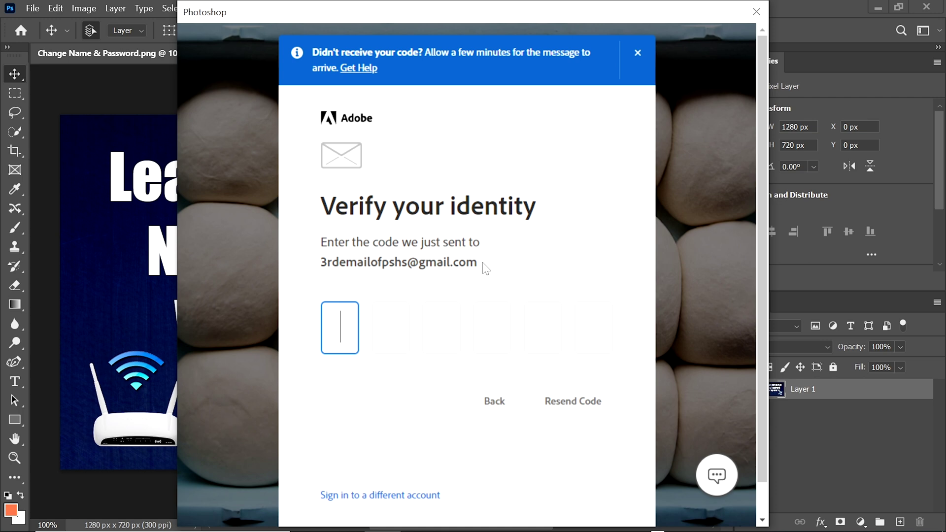
click(660, 515)
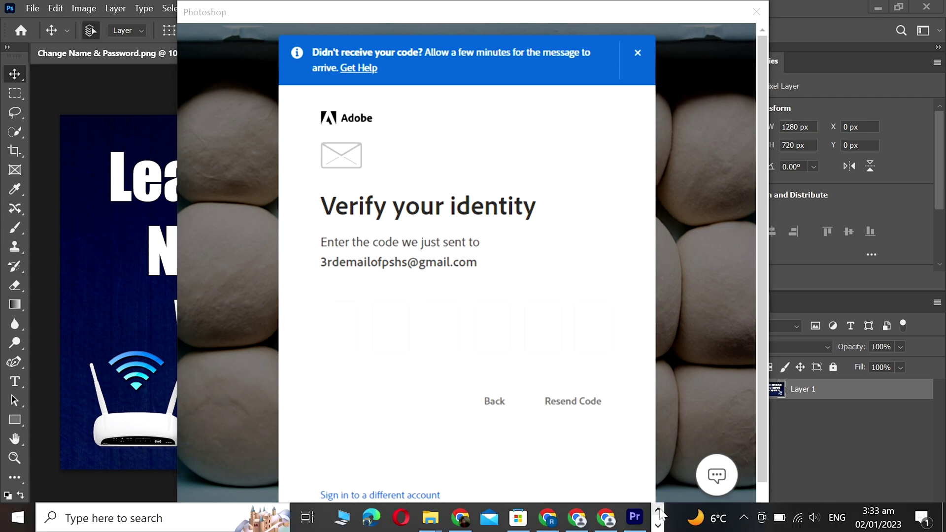
- Switch to Gmail in Chrome and open the newest Adobe Verification code email
click(547, 517)
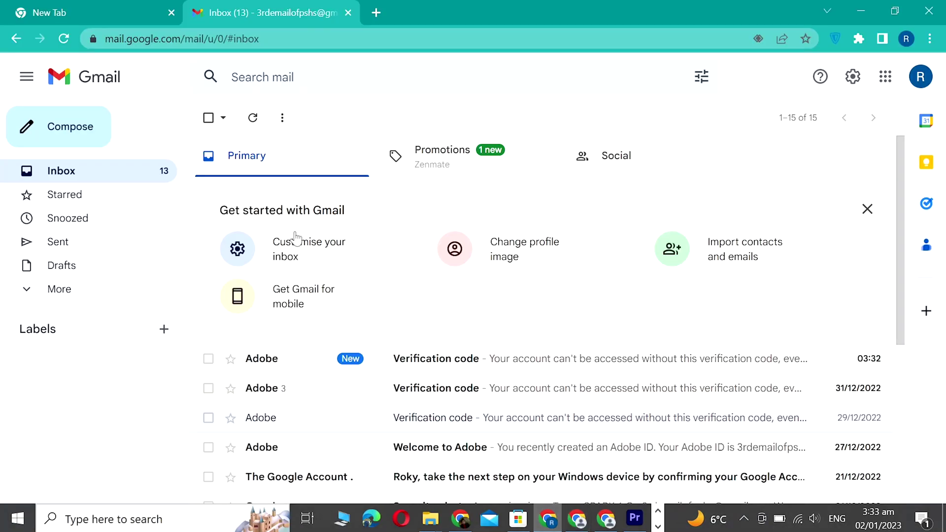
click(429, 368)
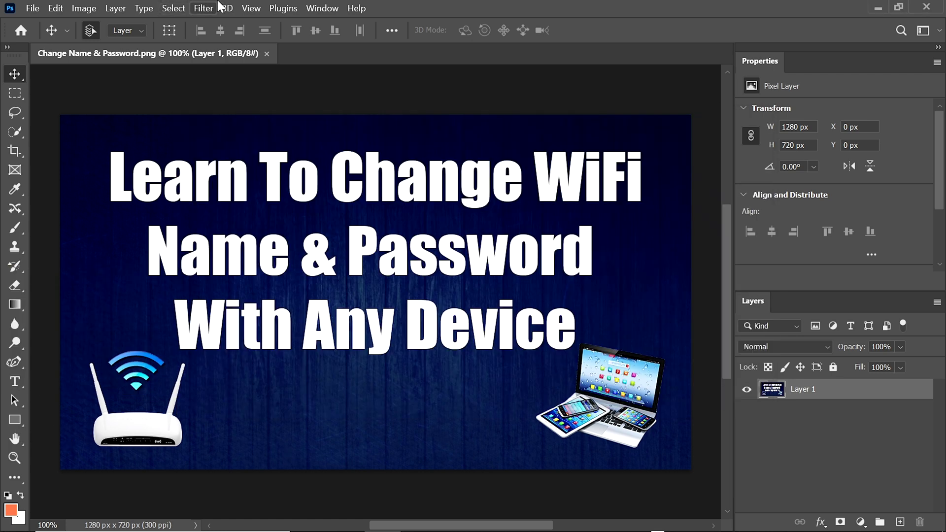
- Close and relaunch Photoshop, then reopen Change Name & Password.png from recent files
click(203, 8)
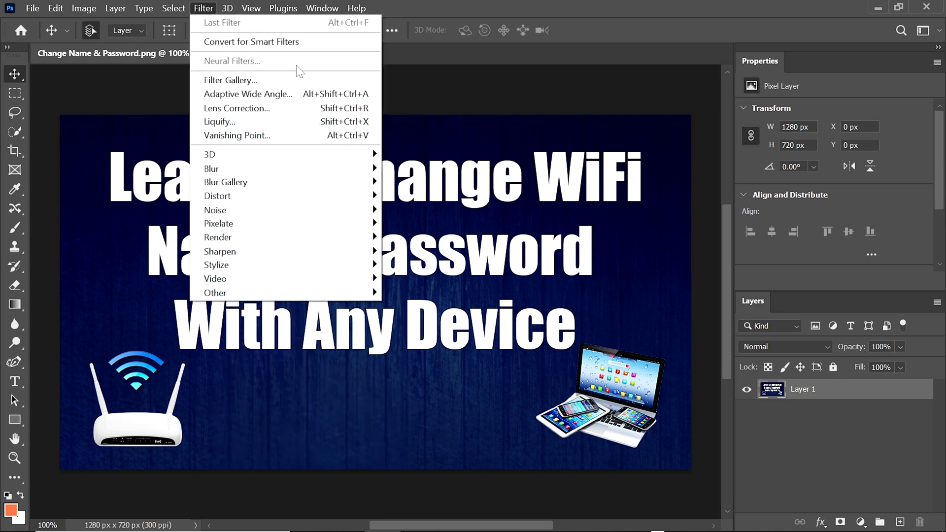
click(499, 97)
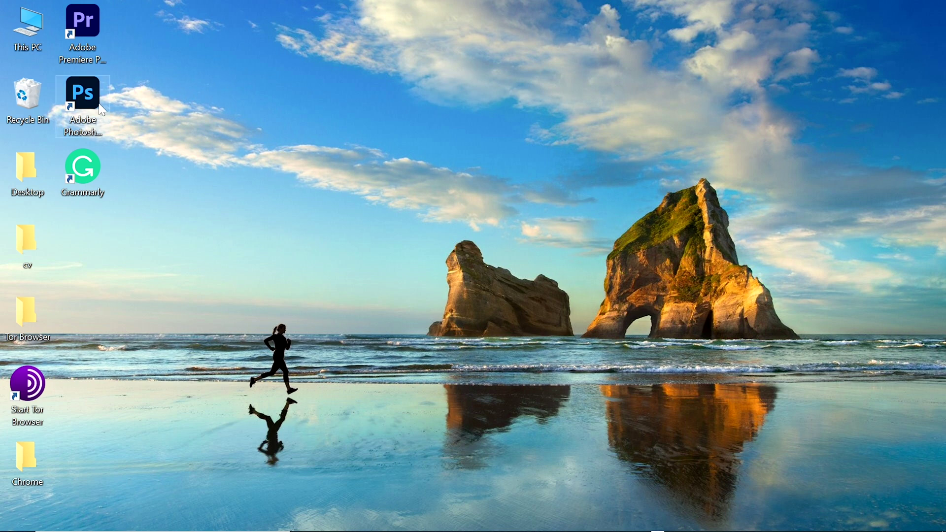
double_click(87, 109)
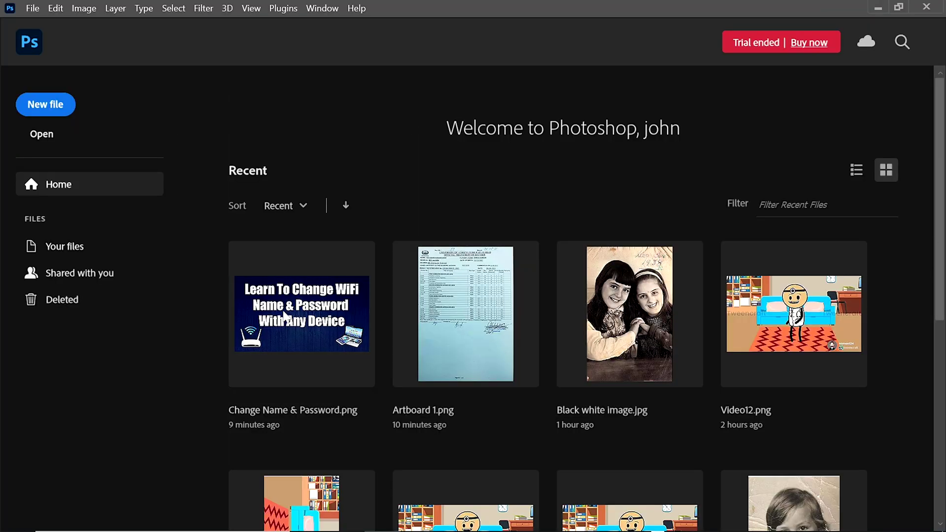
click(286, 317)
click(203, 8)
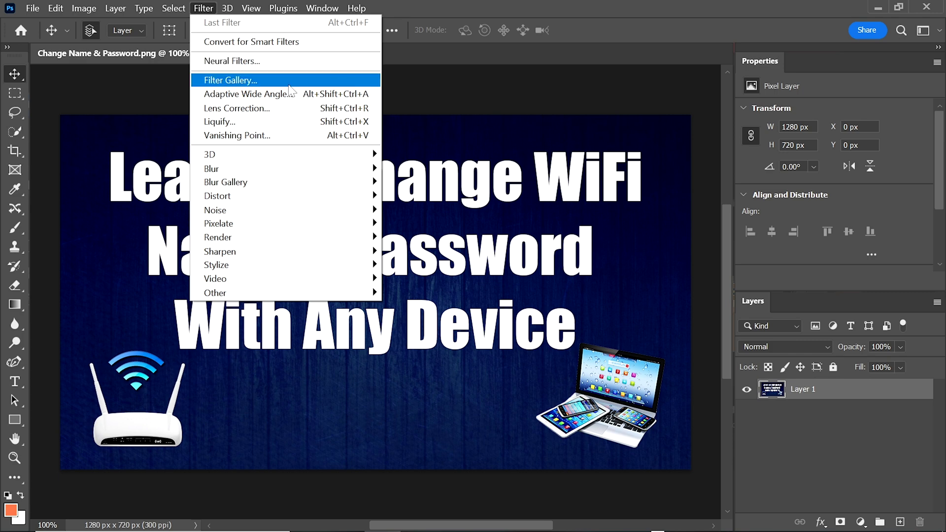
- Open Filter > Neural Filters and browse the Creative, Color, Photography and Restoration filters
click(216, 61)
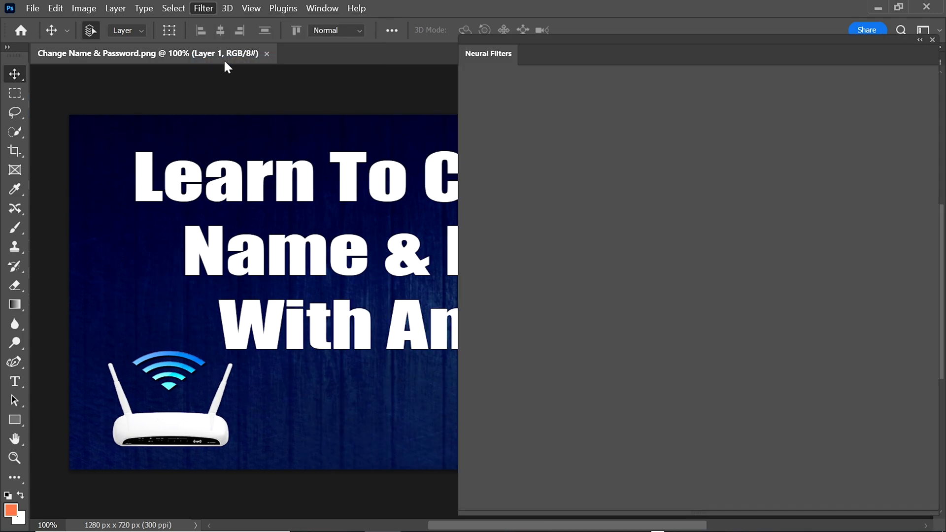
drag(648, 131, 650, 296)
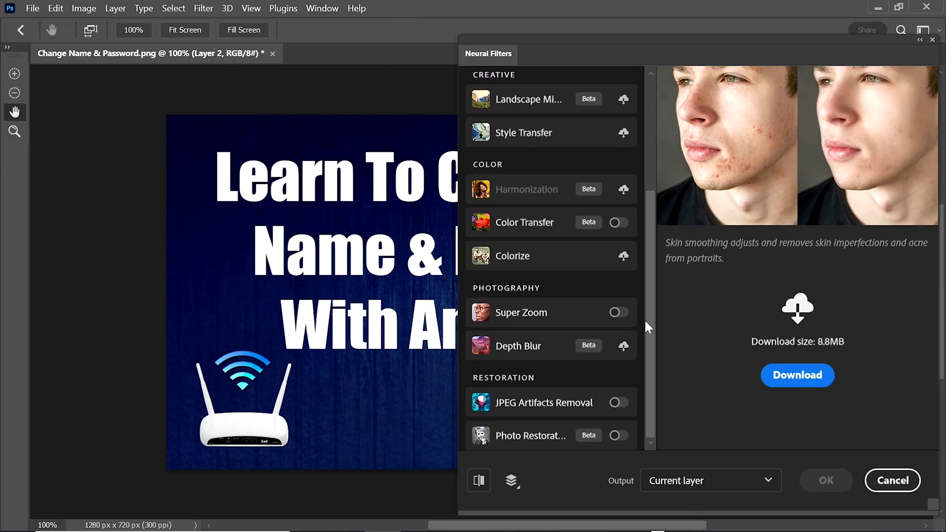
drag(646, 329, 643, 69)
scroll(500, 441, down, 5)
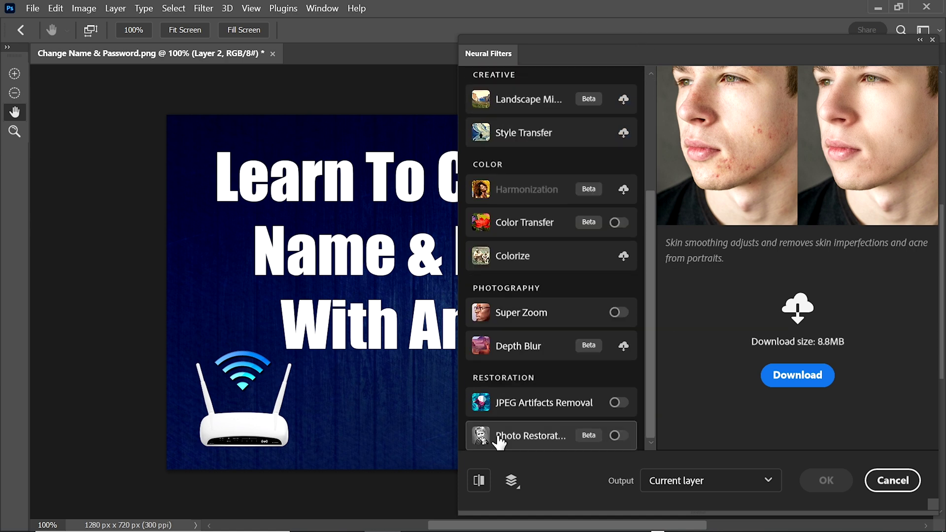
mouse_move(579, 450)
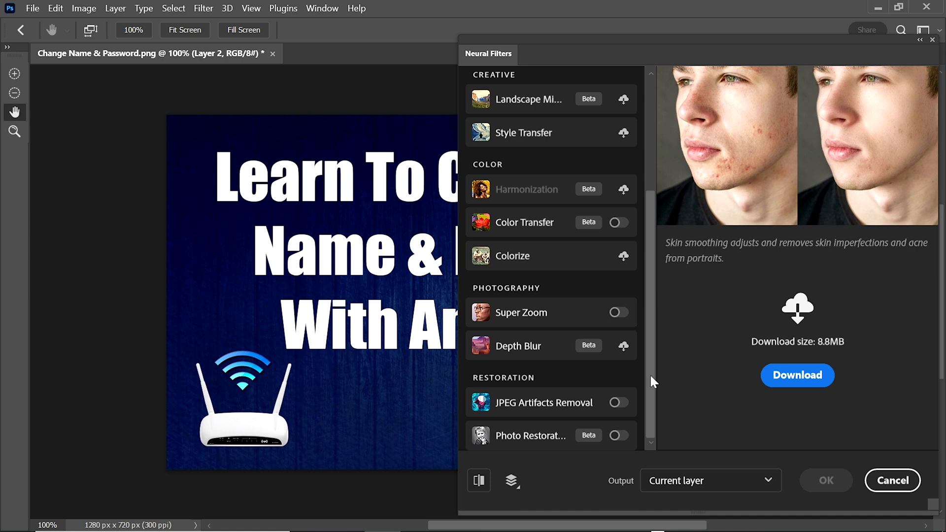
scroll(650, 374, up, 4)
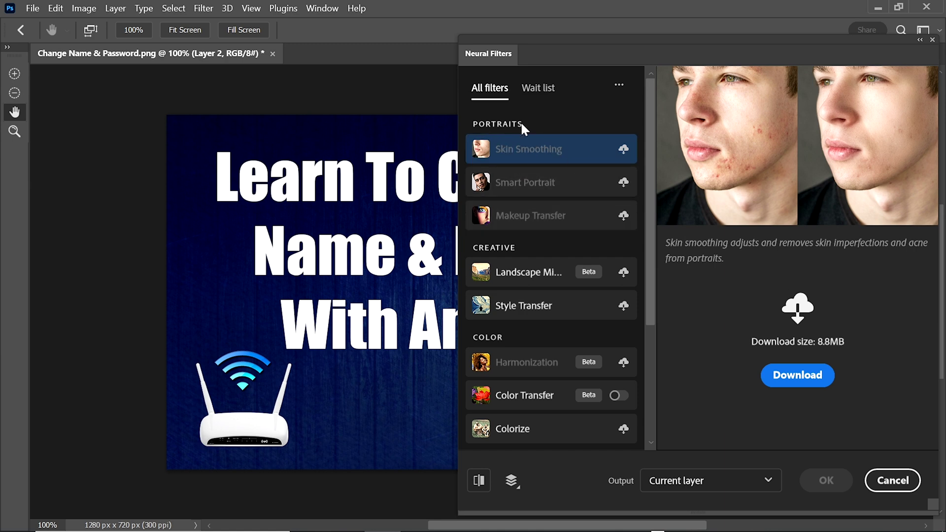
- Start the Skin Smoothing download, cancel it at 3.3MB, and open the Help menu to sign out
click(797, 377)
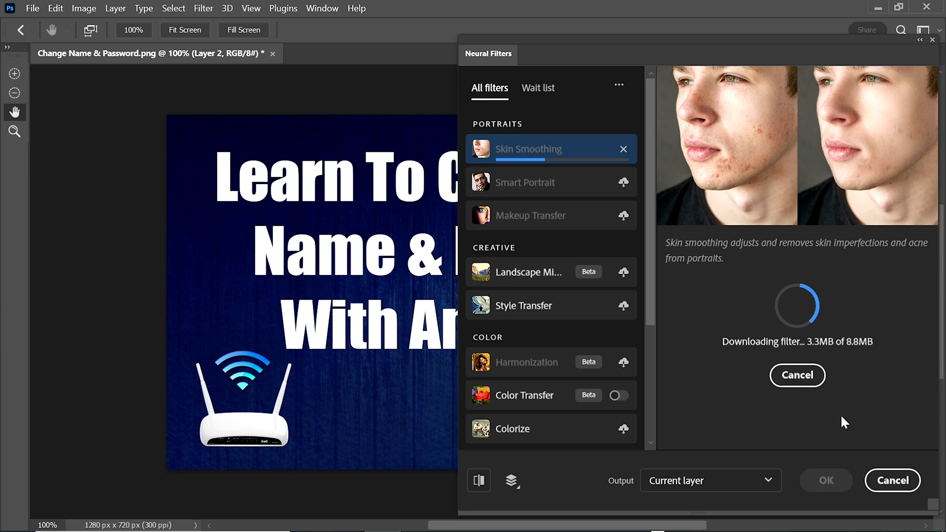
click(794, 377)
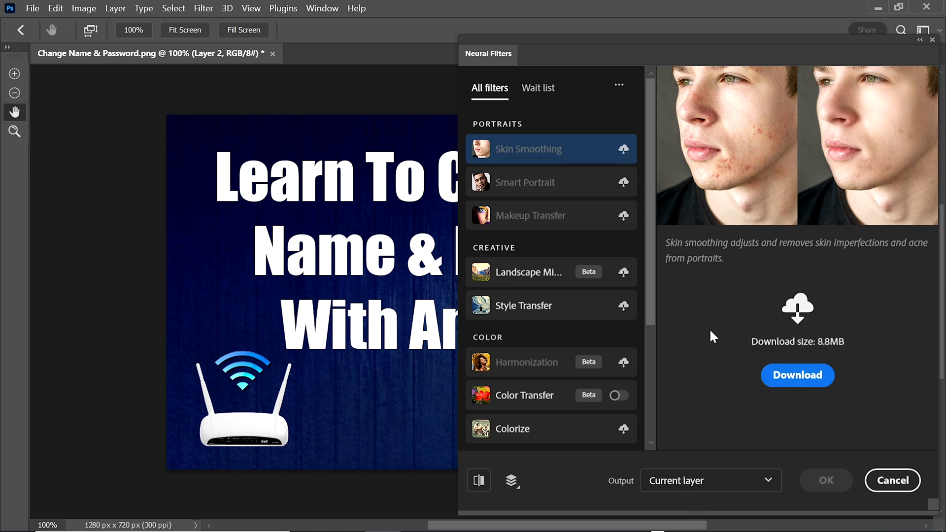
click(356, 7)
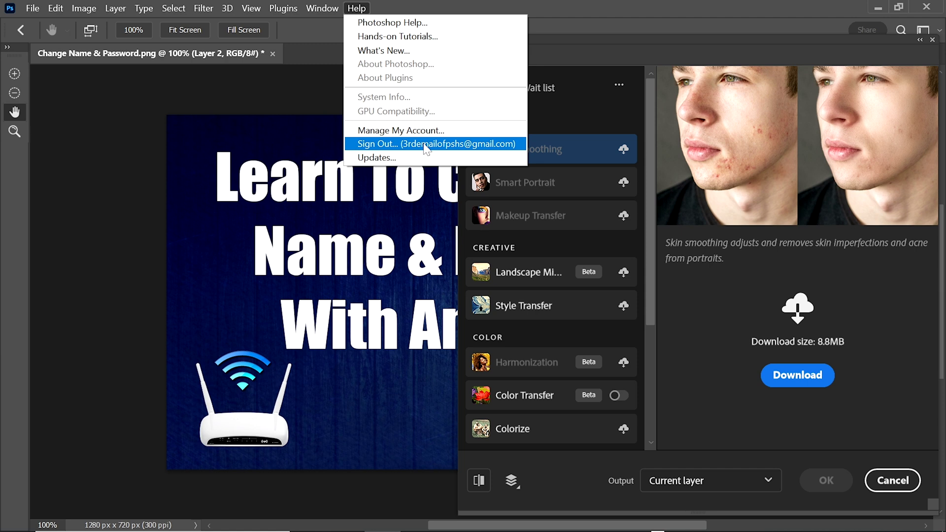
- Search Windows for 'edit e' to open Environment Variables and scroll to the system TEMP and TMP
key(Escape)
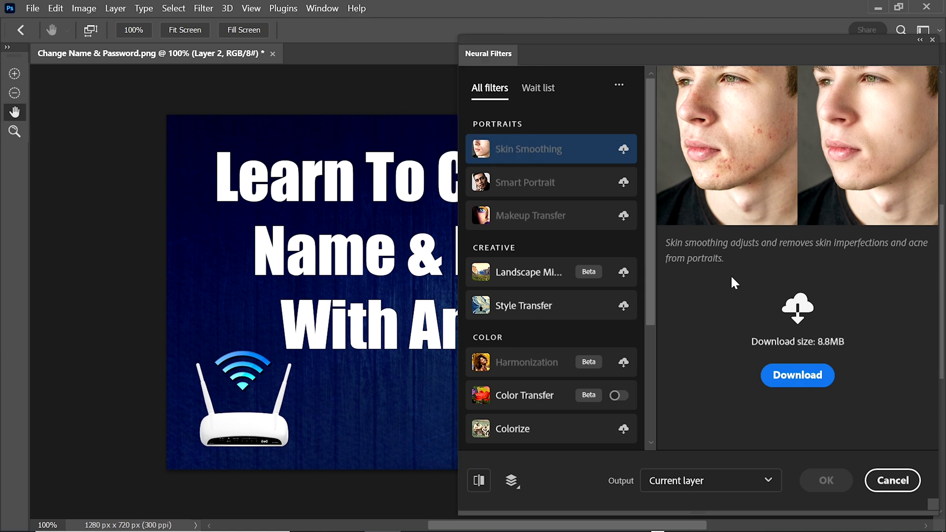
click(356, 7)
key(Escape)
mouse_move(789, 530)
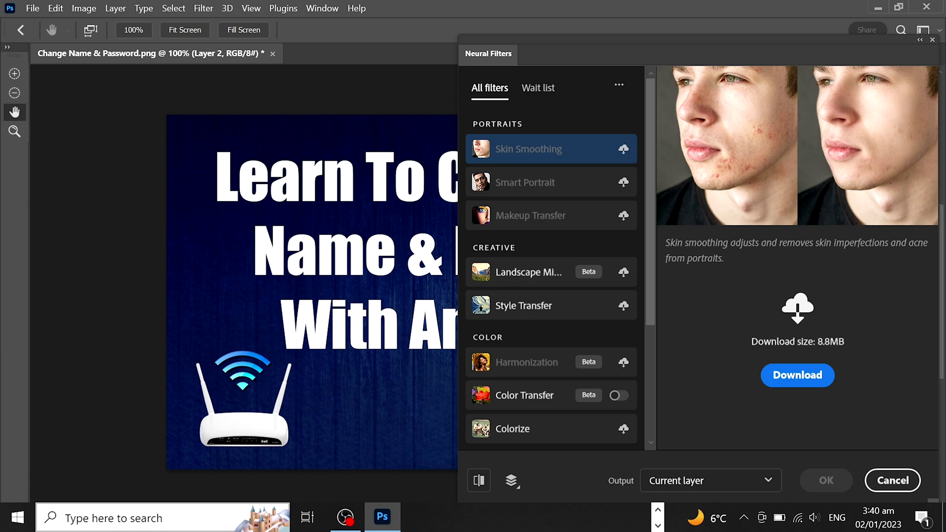
key(super+s)
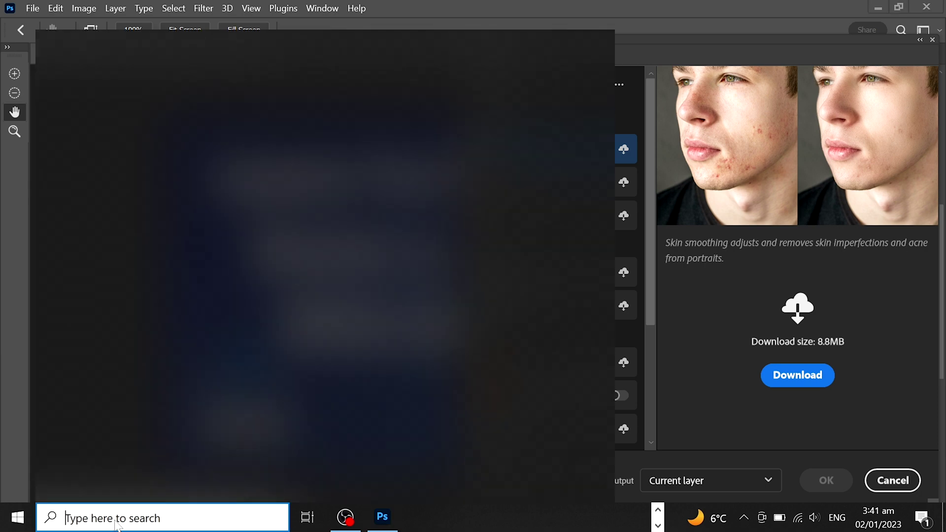
text(edit e)
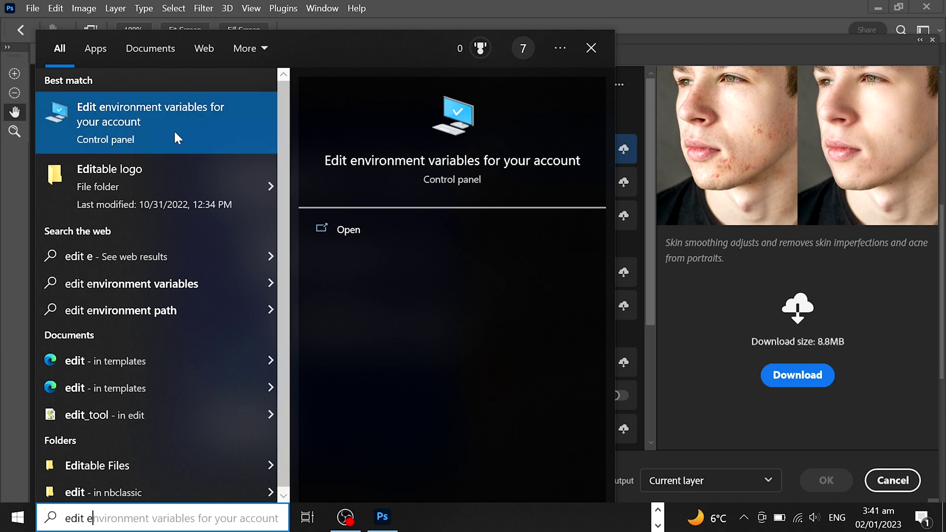
click(109, 118)
drag(665, 315, 665, 382)
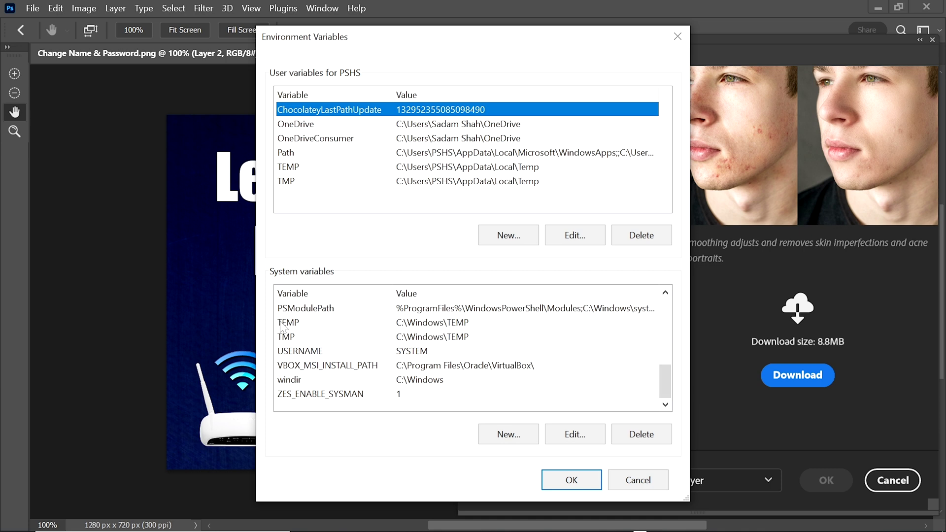
- Redirect the system TEMP variable to a newly created TP folder on drive C
click(431, 327)
click(579, 439)
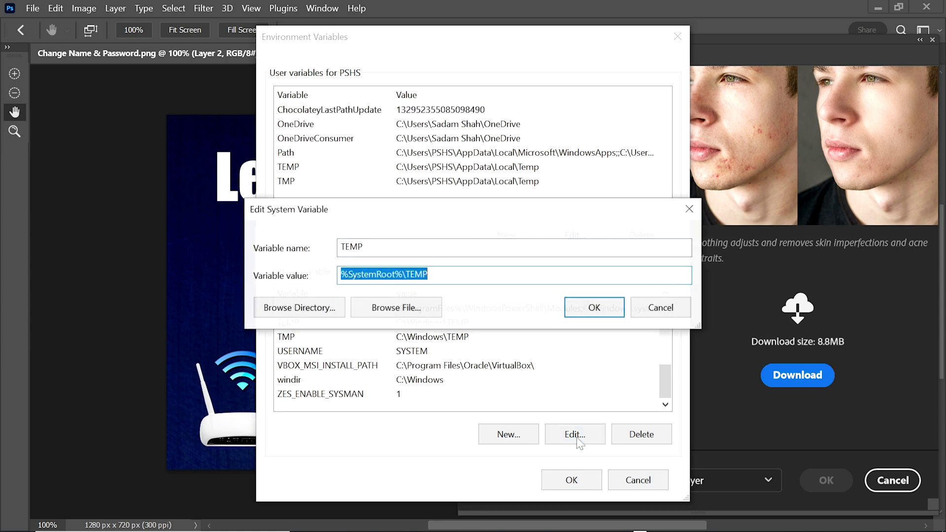
click(403, 309)
click(334, 327)
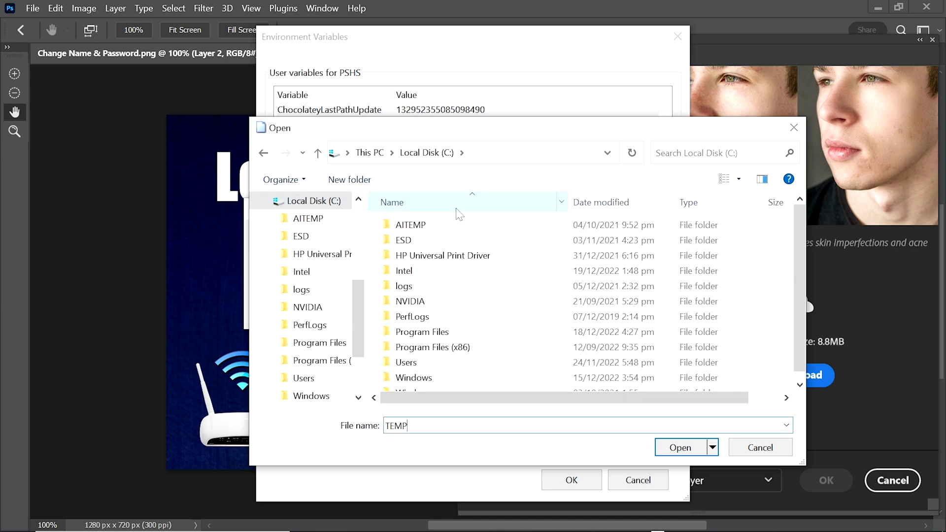
right_click(515, 213)
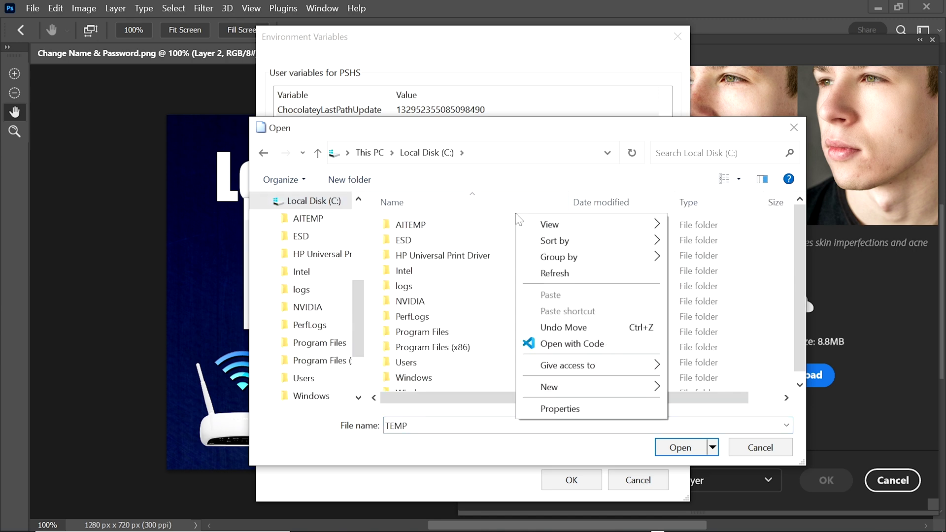
mouse_move(583, 389)
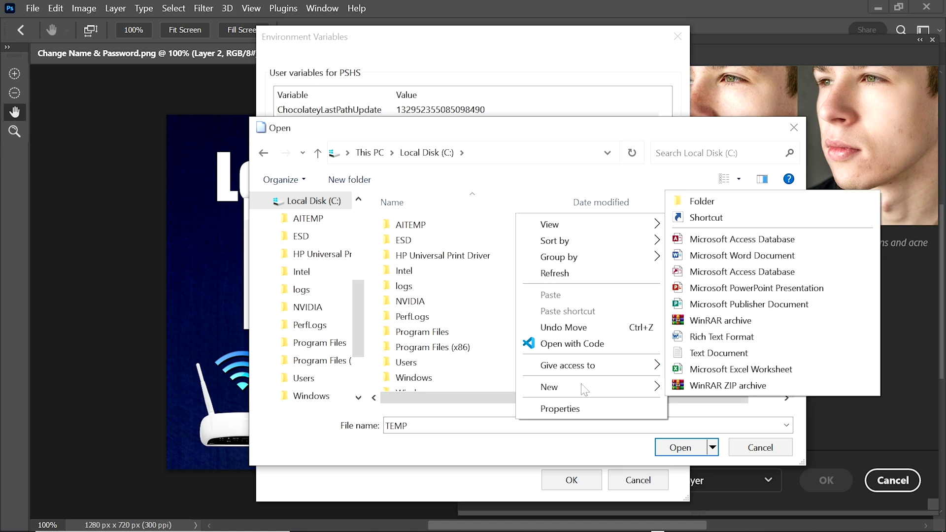
click(730, 197)
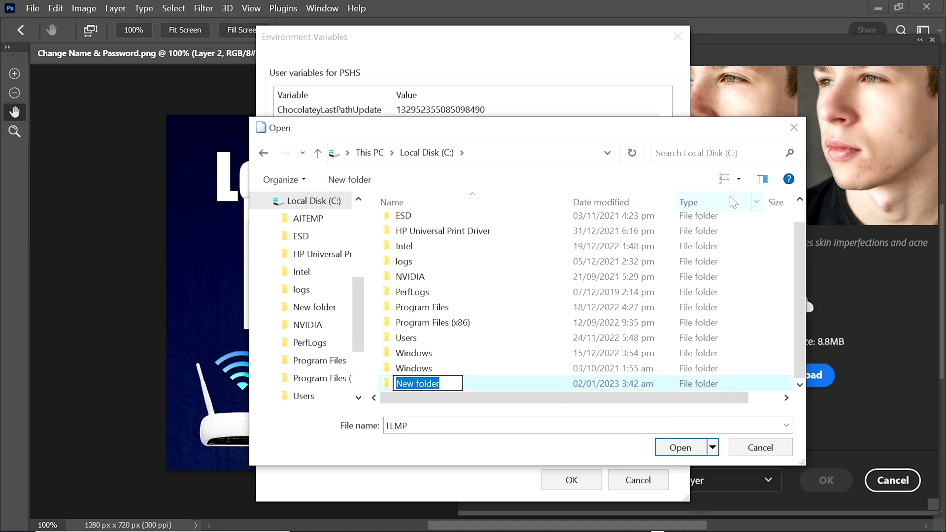
click(438, 383)
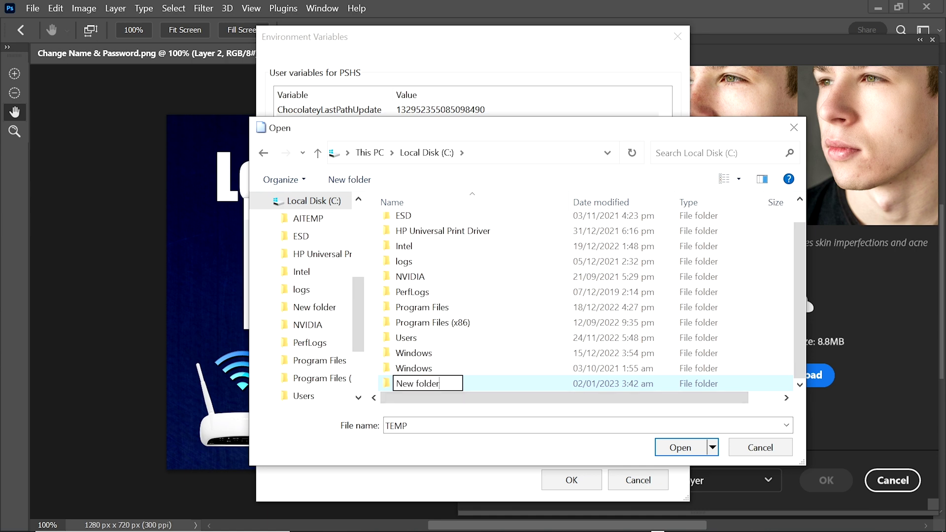
key(BackSpace)
key(BackSpace)
key(BackSpace)
key(BackSpace)
key(BackSpace)
key(BackSpace)
key(BackSpace)
key(BackSpace)
key(BackSpace)
key(BackSpace)
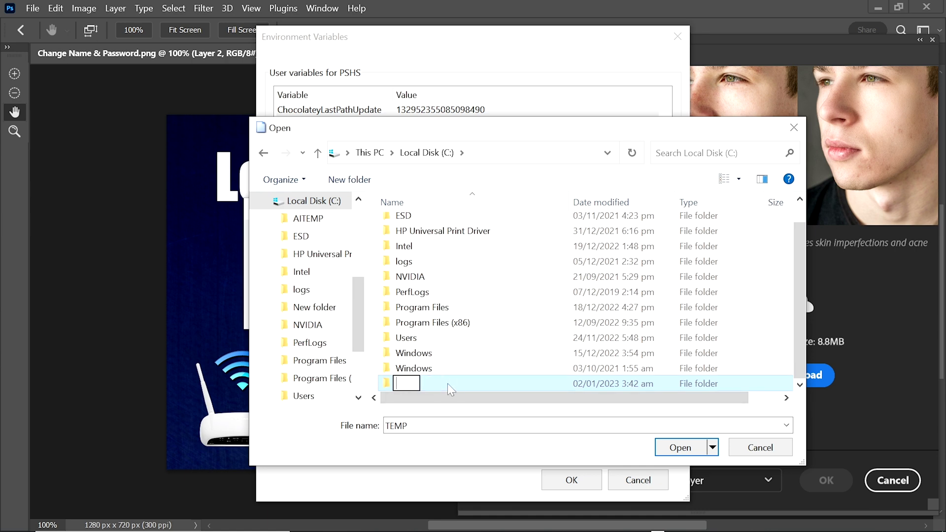
text(TP)
key(Return)
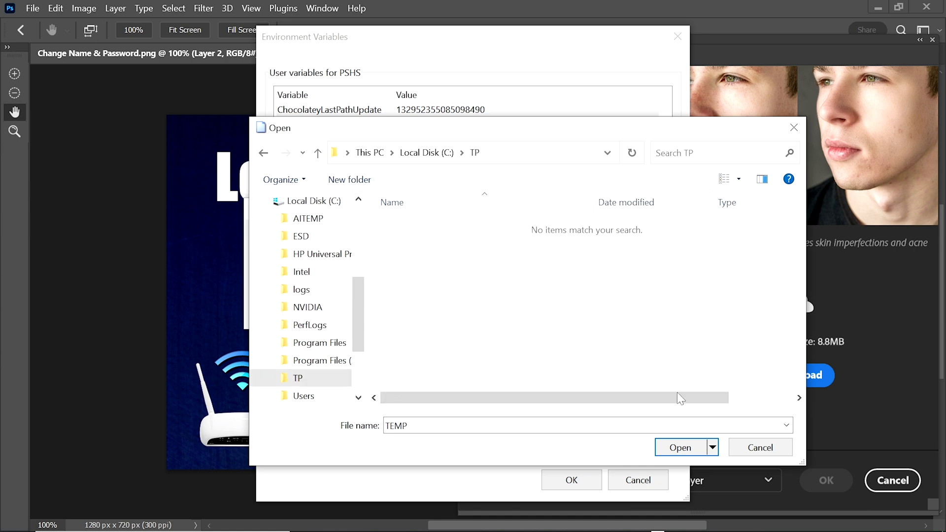
click(686, 449)
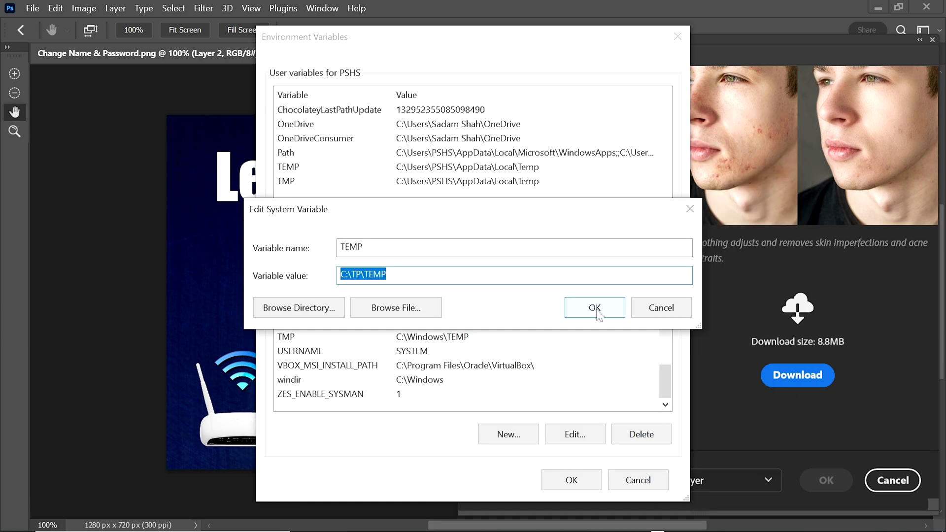
click(594, 308)
- Point the system TMP variable to the same C:\TP folder and close Environment Variables with OK
click(382, 353)
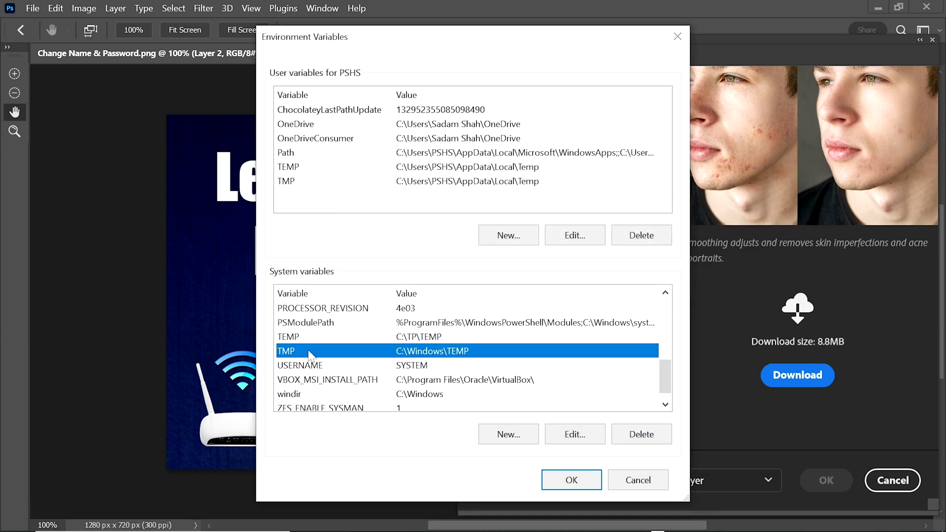
double_click(448, 353)
click(402, 306)
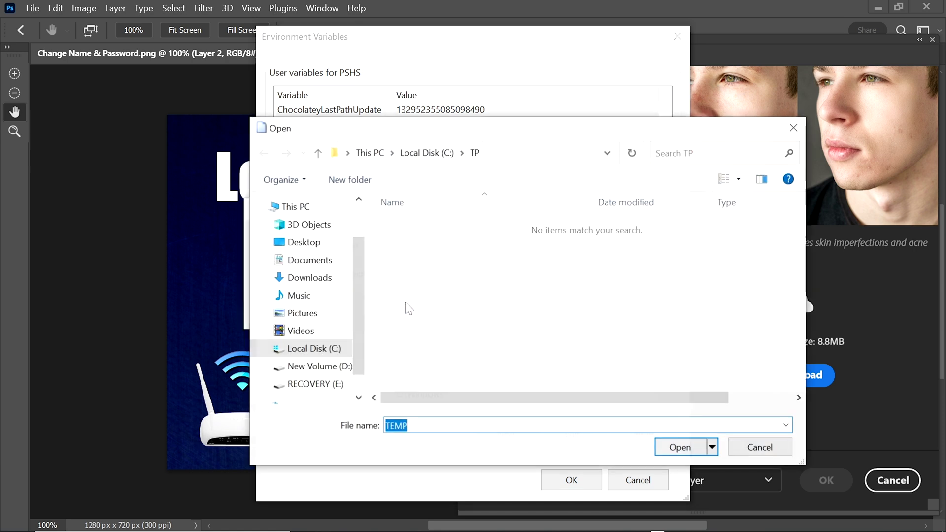
click(320, 350)
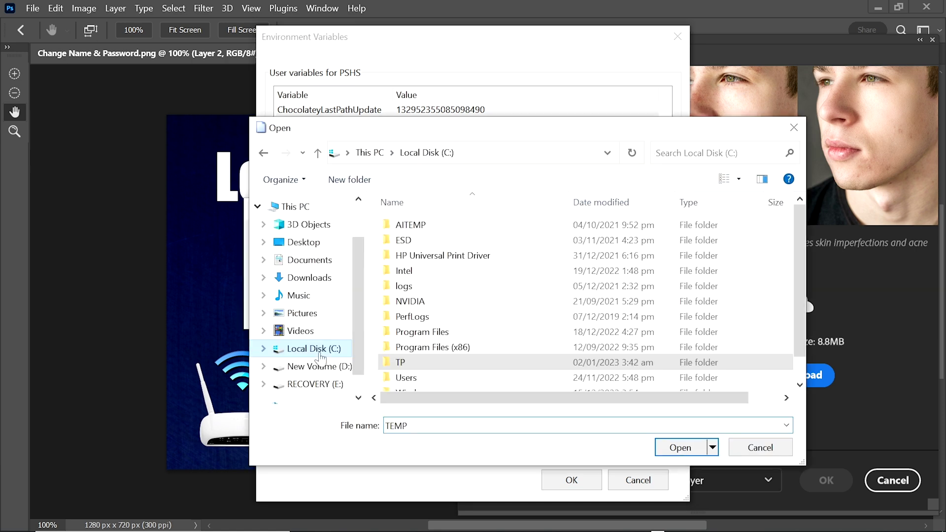
click(407, 364)
click(685, 449)
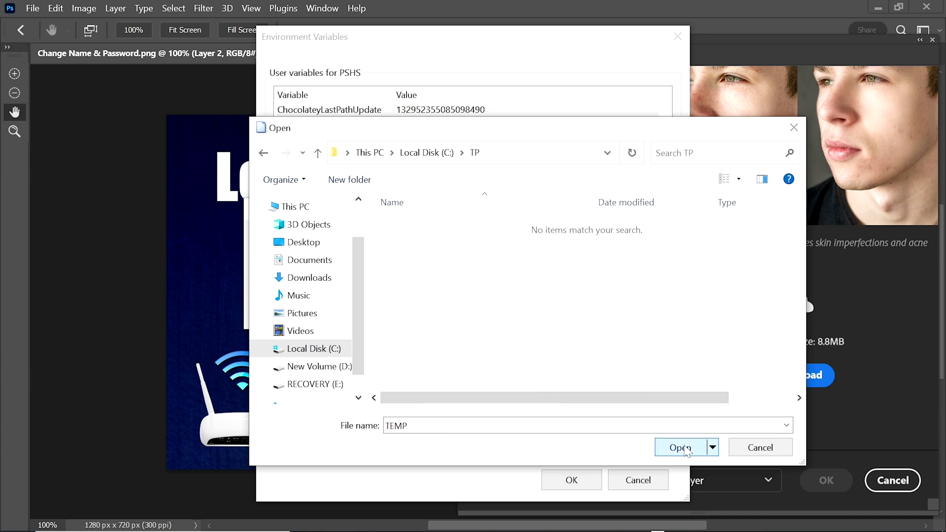
click(685, 449)
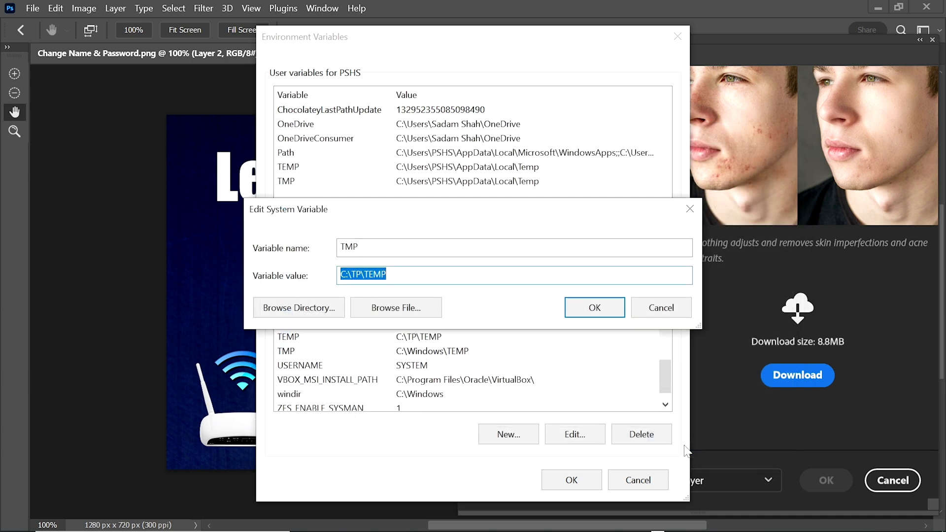
click(595, 308)
click(570, 479)
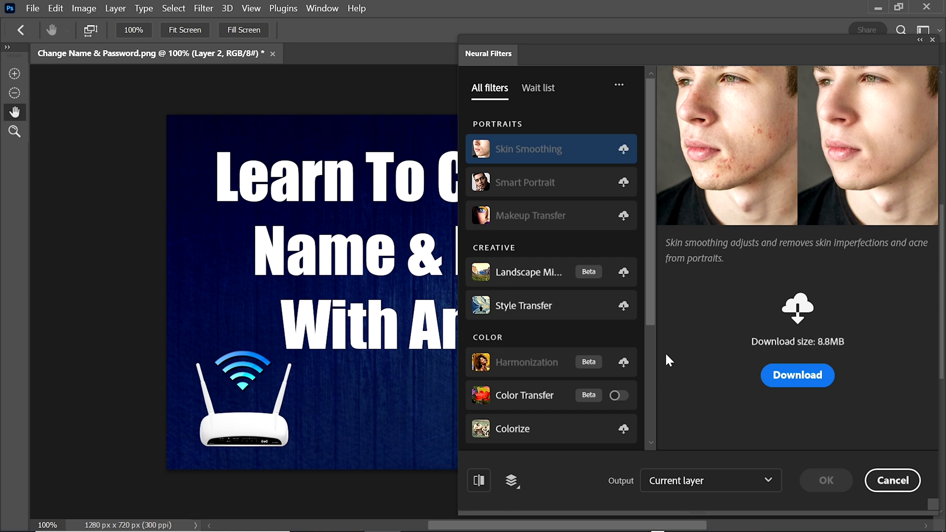
- Start, cancel and restart the Skin Smoothing download, now reaching 4MB of 8.8MB
click(783, 384)
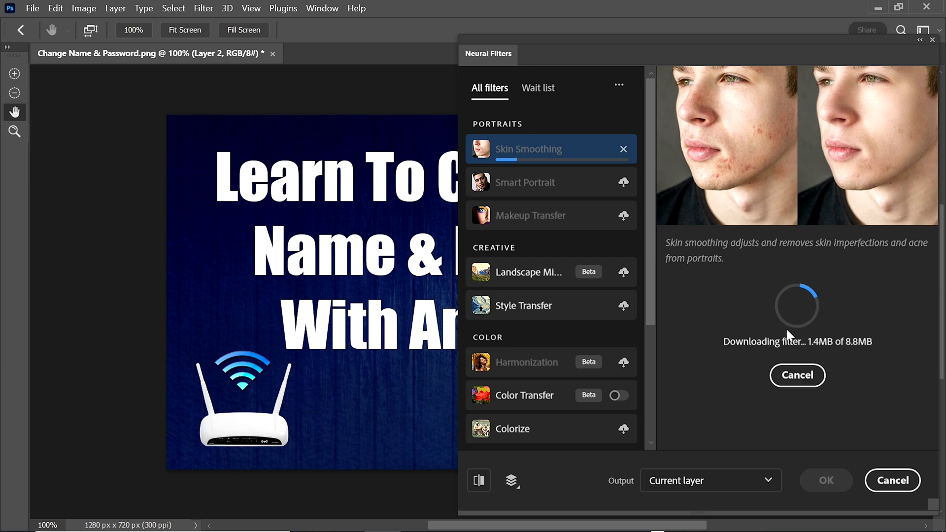
click(791, 378)
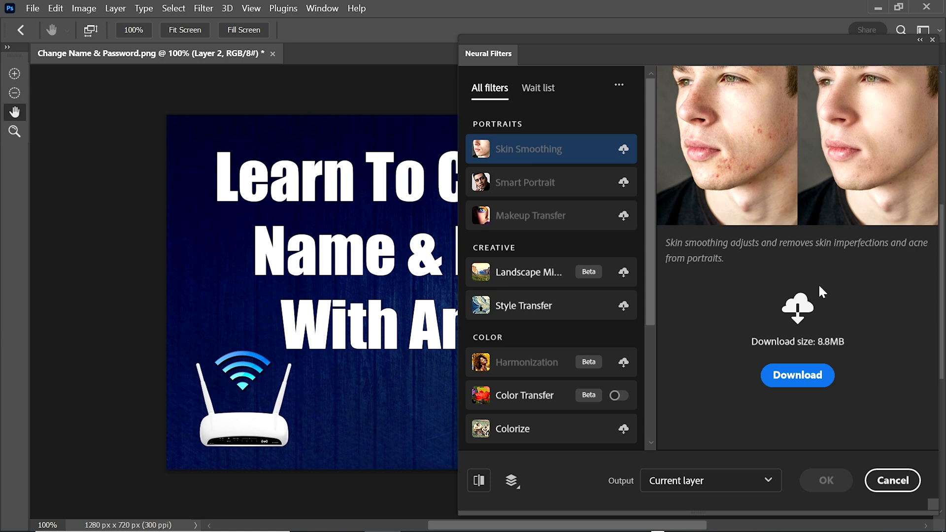
click(795, 378)
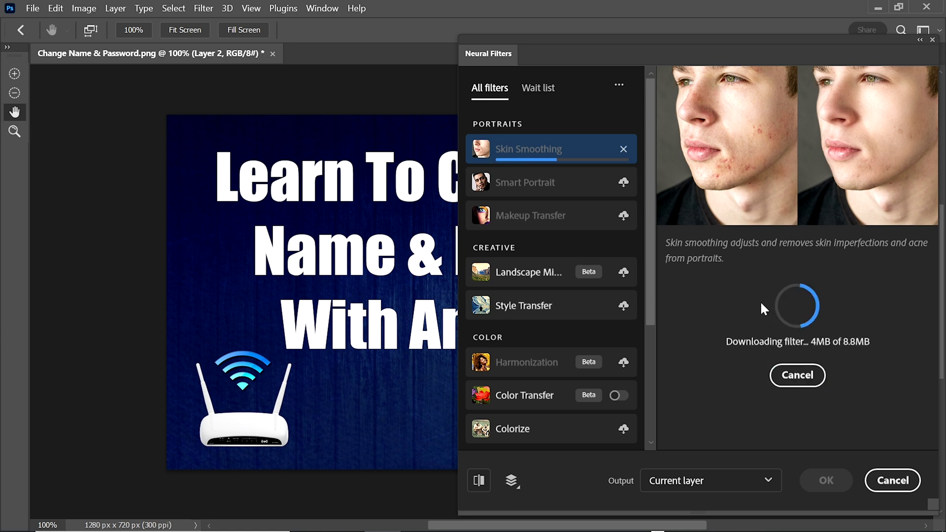
- Turn on the Super Zoom neural filter at 4x (5120 × 2880 px) with Noise reduction 7
scroll(643, 343, down, 4)
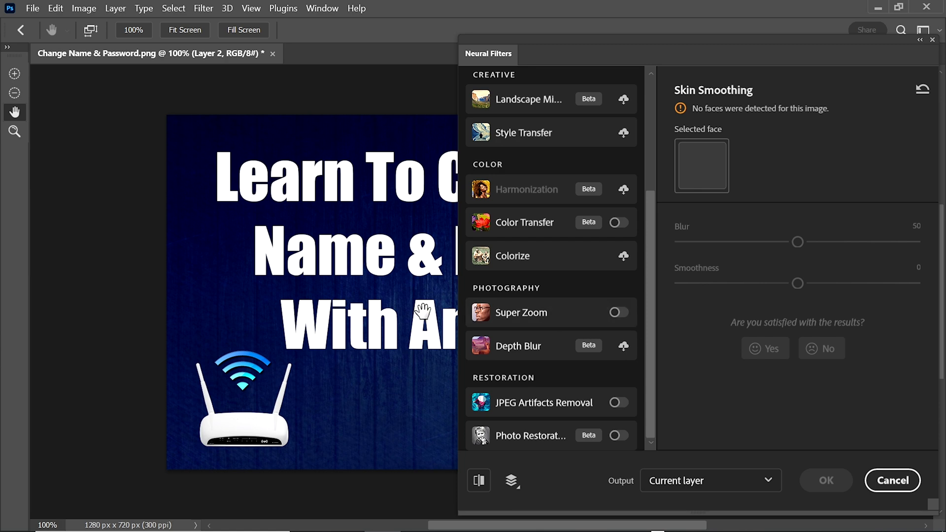
mouse_move(511, 312)
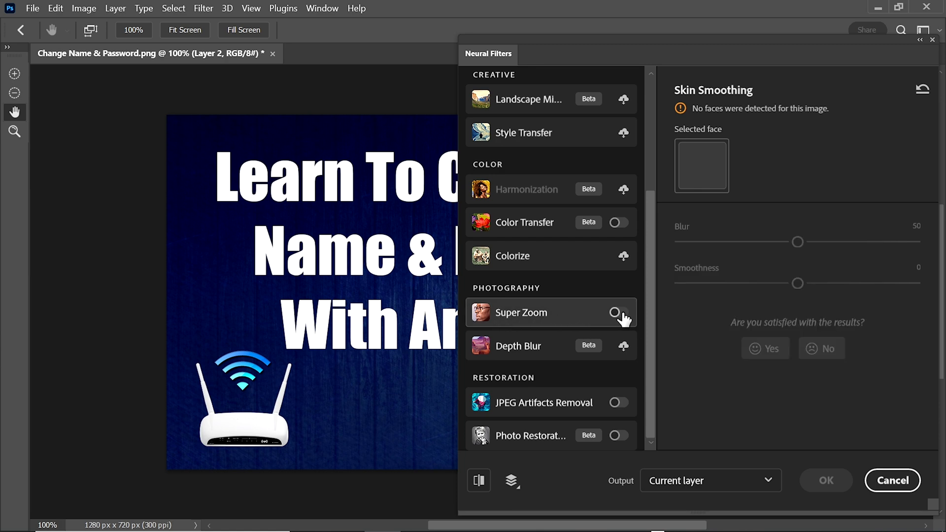
click(531, 318)
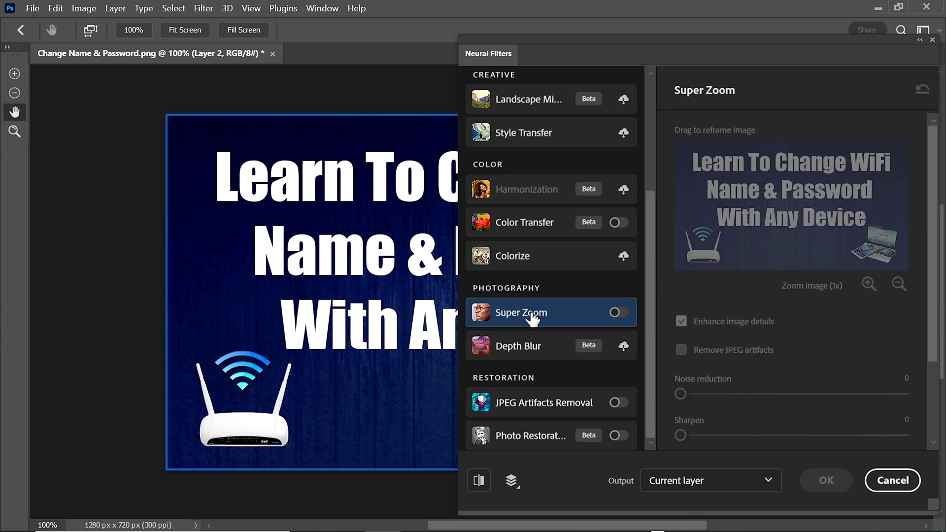
click(617, 313)
click(867, 285)
click(867, 285)
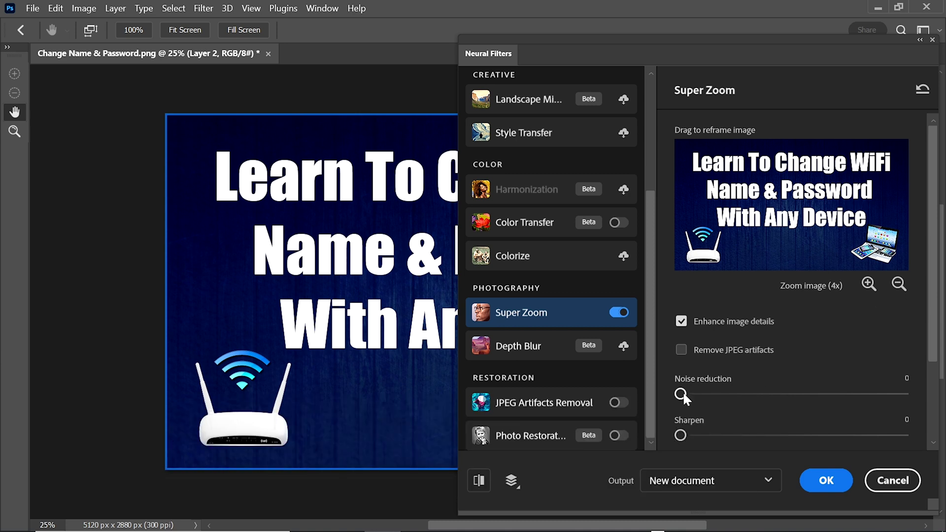
drag(680, 394, 733, 393)
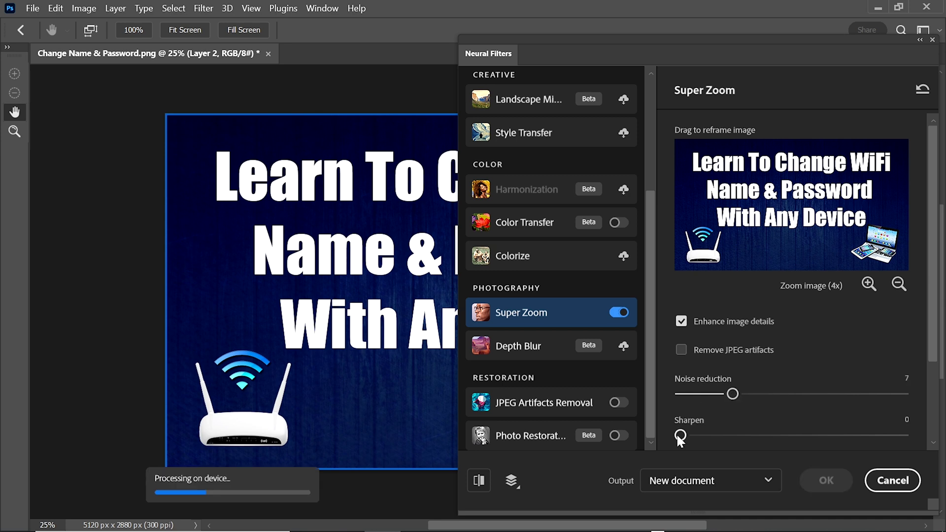